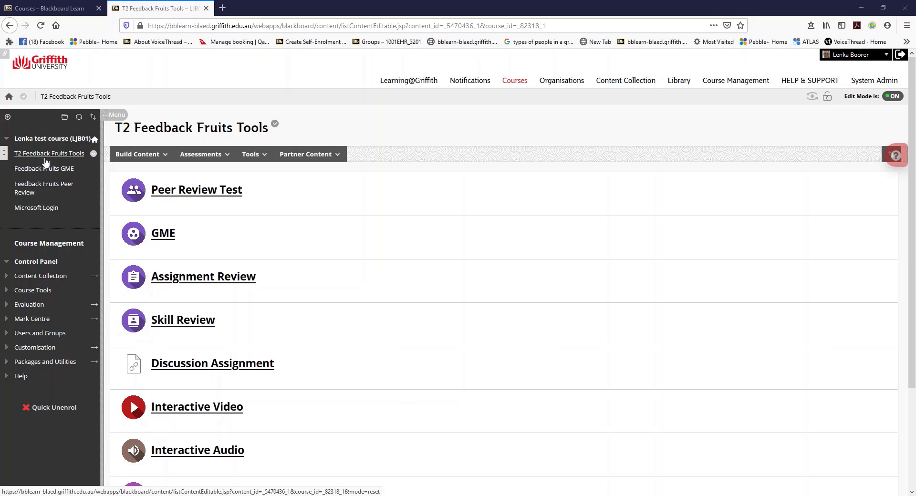
Create an FbF Automated Feedback content item with 0 points possible and submit it
left_click(121, 157)
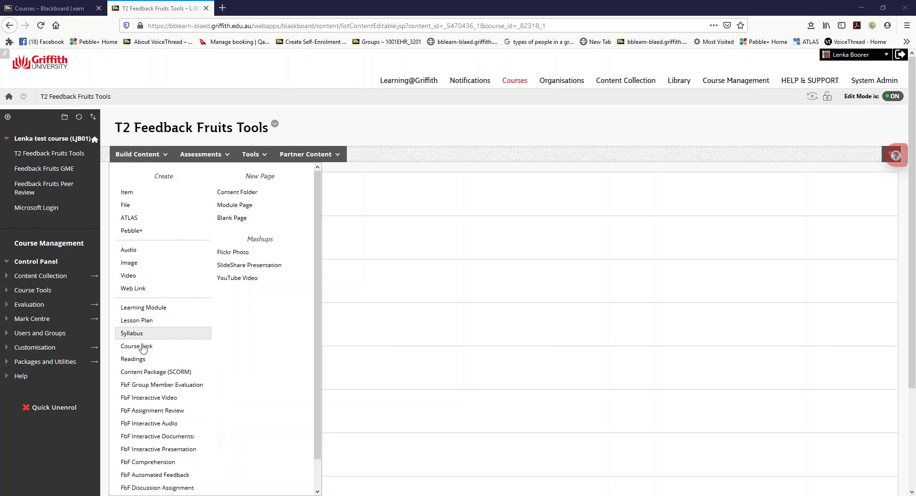
scroll(138, 411, "down", 1)
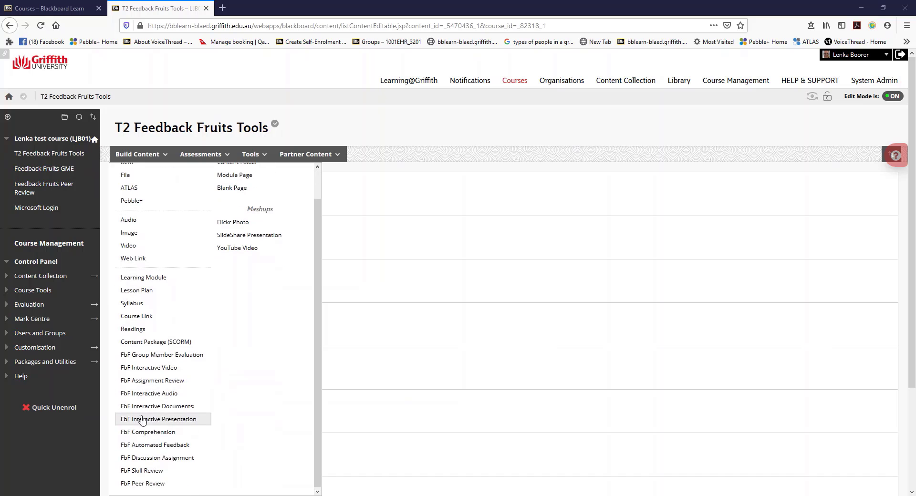
left_click(142, 446)
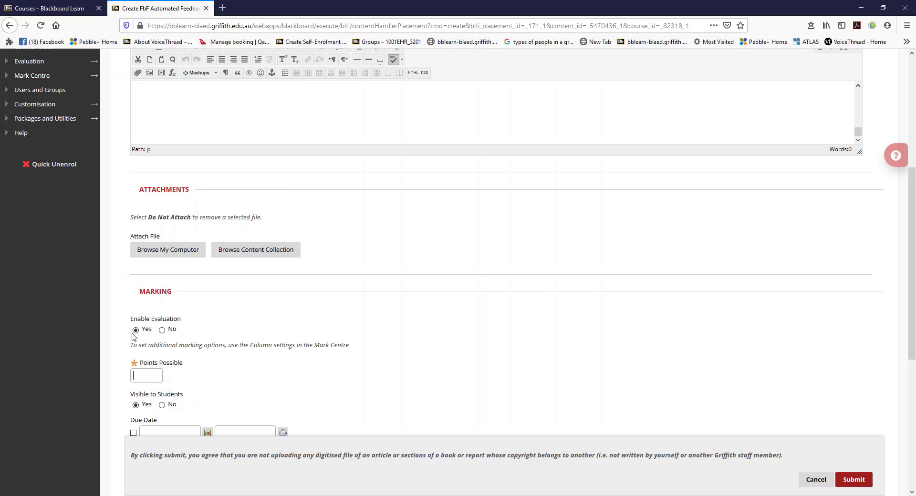
left_click(142, 376)
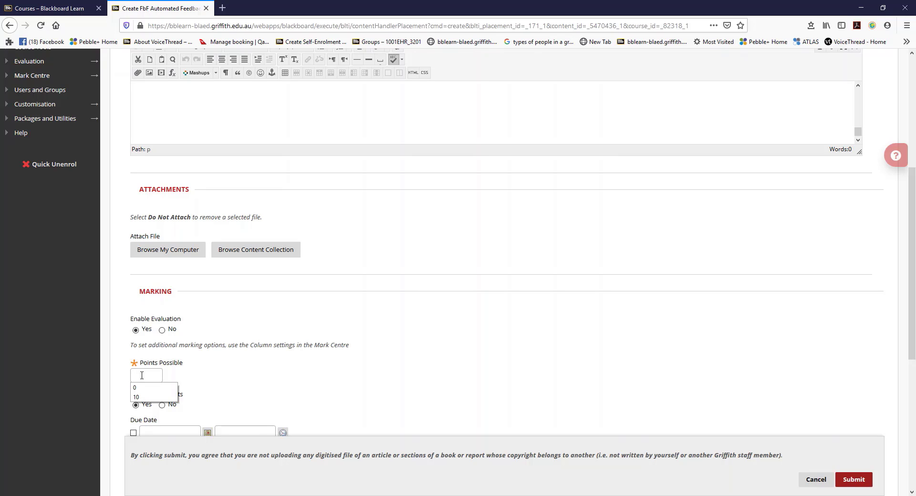
type("0")
left_click(841, 479)
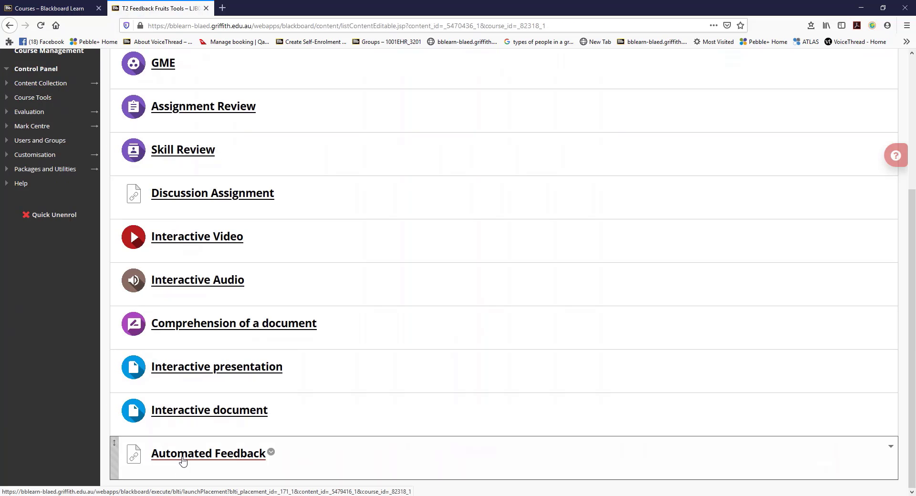
Launch the setup of the new Automated Feedback item and enter "Instructions" as the overall assignment instructions
left_click(183, 459)
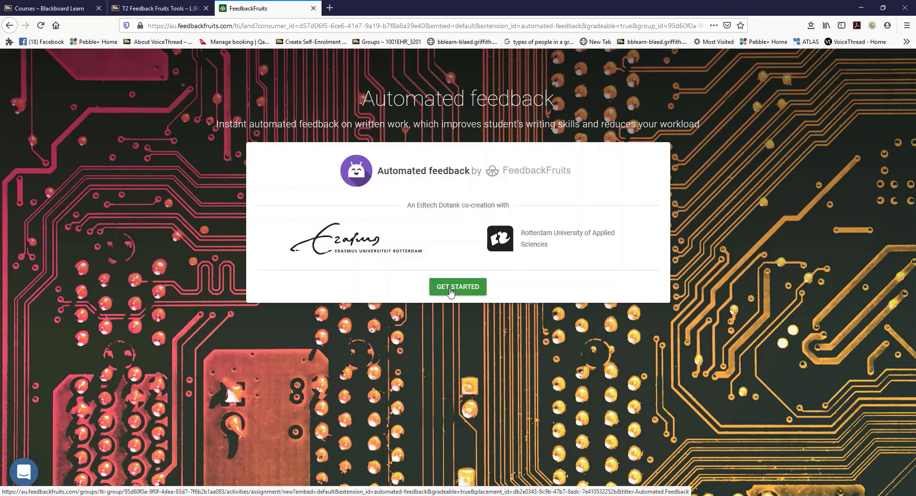
left_click(451, 291)
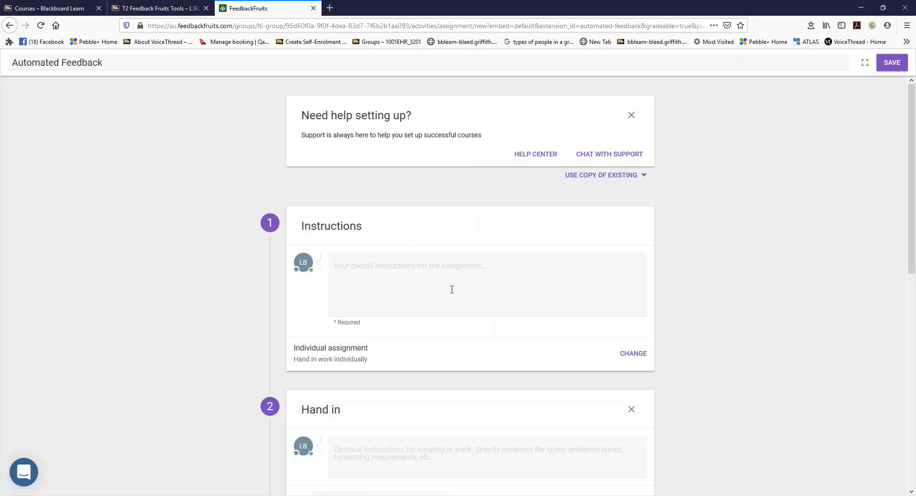
left_click(452, 289)
type("Instructions")
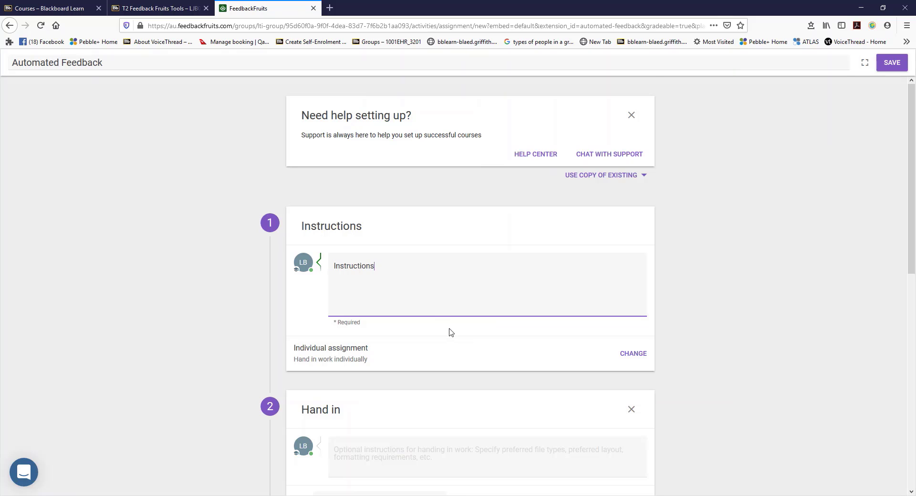
Review the assignment's collaboration options, keeping the choice to hand in work individually
scroll(449, 332, "down", 1)
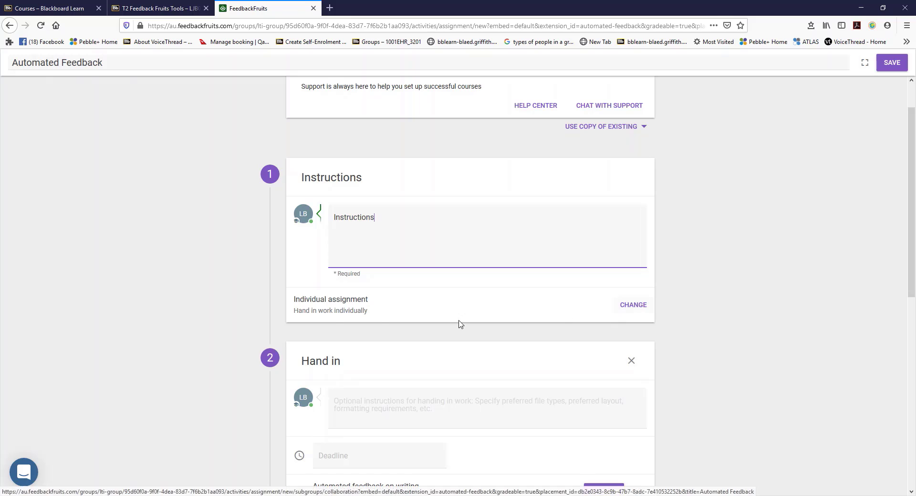
left_click(640, 311)
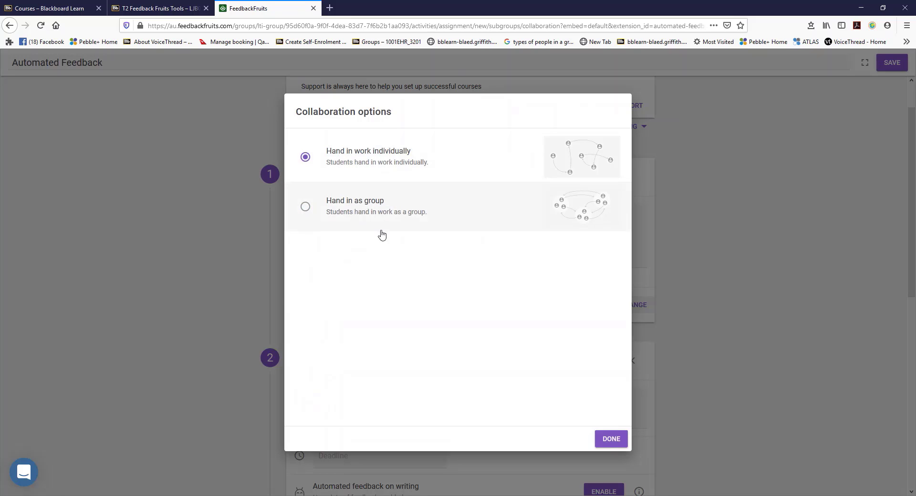
left_click(610, 439)
Enter "What?" as the hand-in instructions and set the hand-in deadline to 24 June 2020
scroll(527, 393, "down", 3)
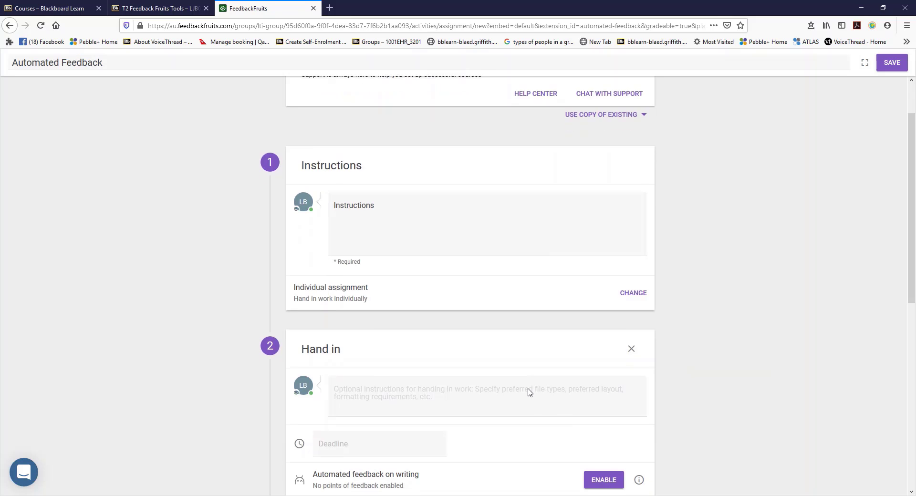
left_click(425, 263)
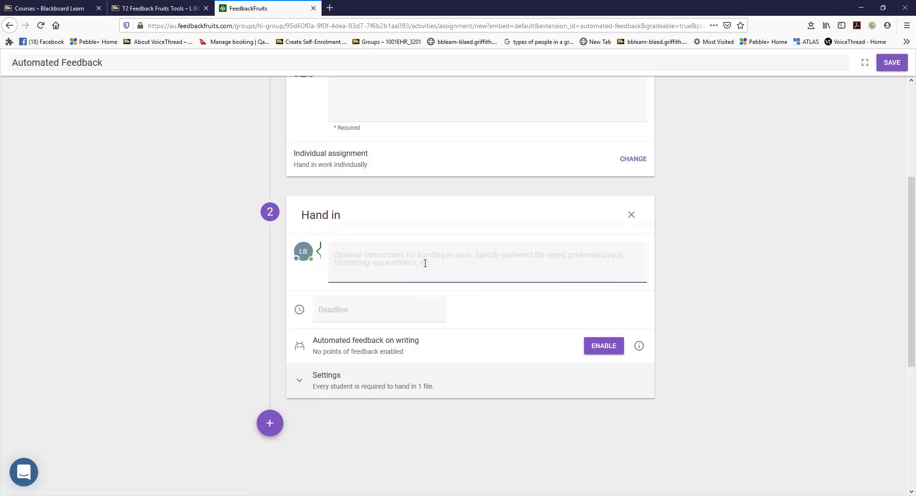
type("What")
key("BackSpace")
type("at?")
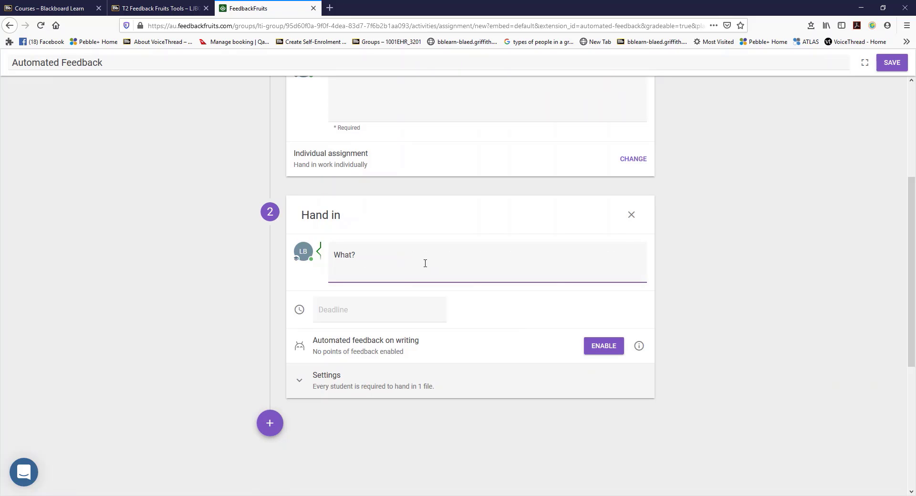
left_click(381, 314)
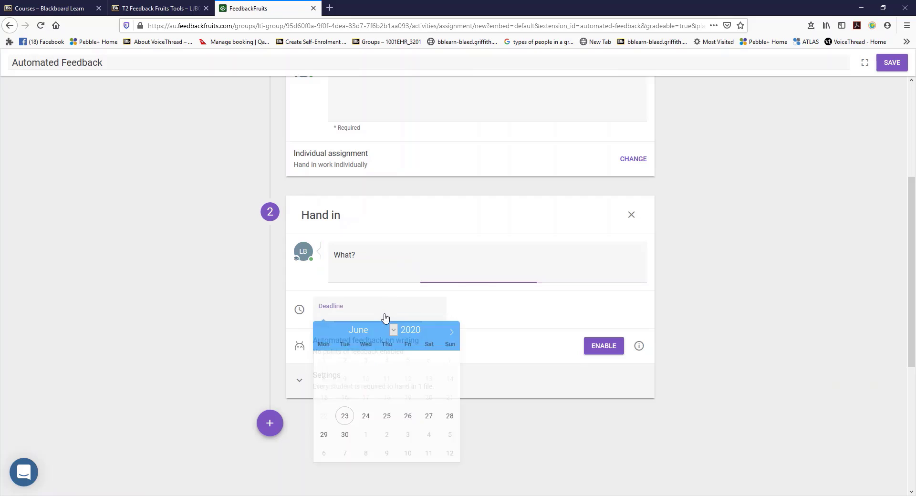
left_click(366, 418)
left_click(593, 306)
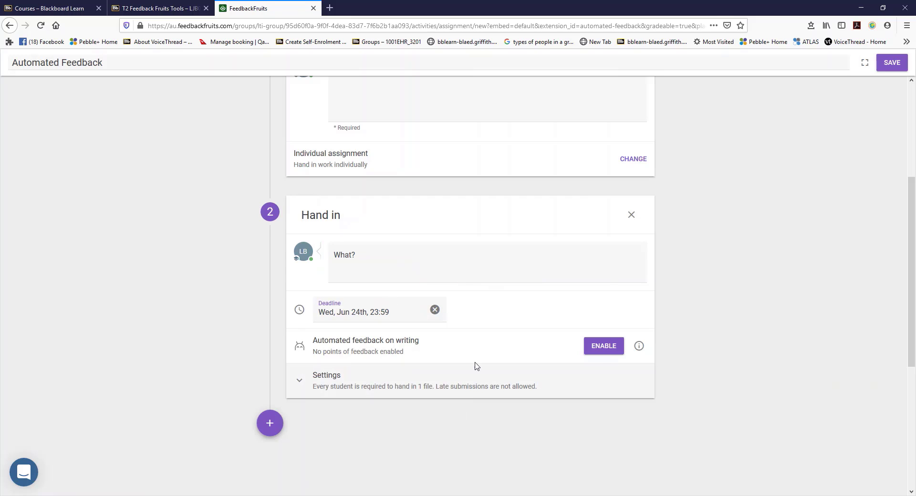
Enable automated feedback on required sections and define an Introduction section of 200 to 300 words
left_click(604, 351)
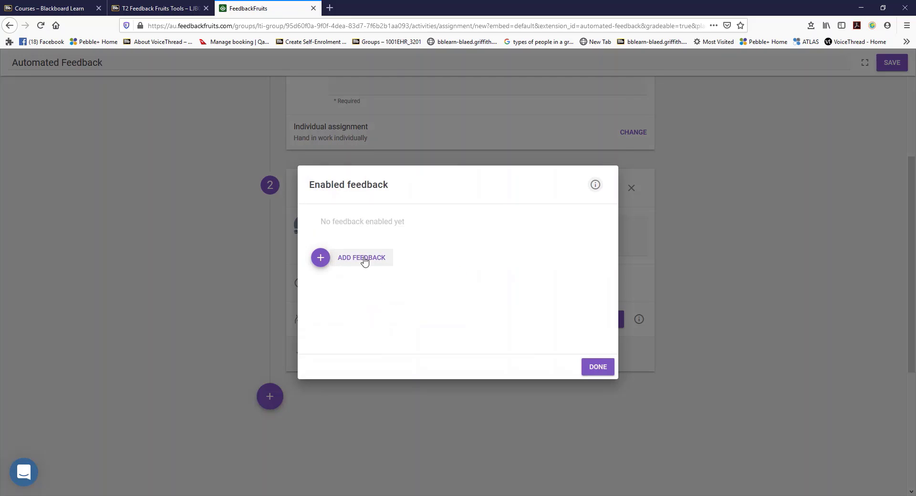
left_click(364, 260)
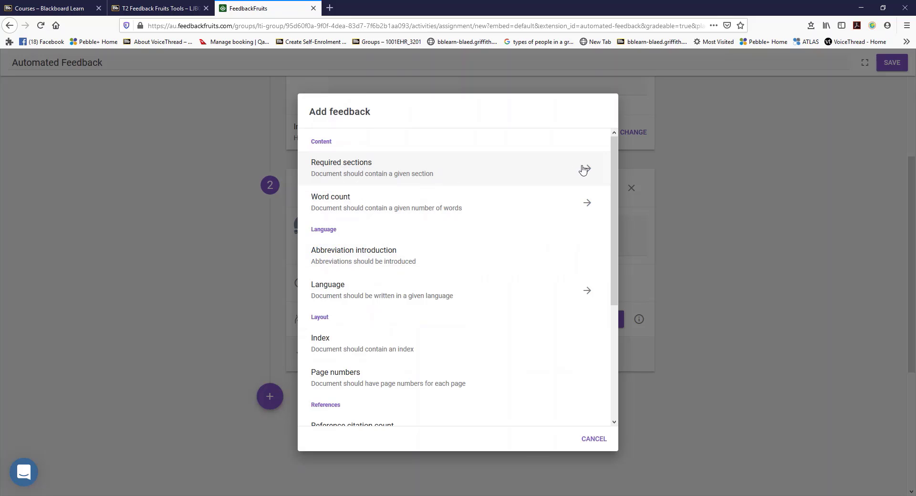
left_click(584, 169)
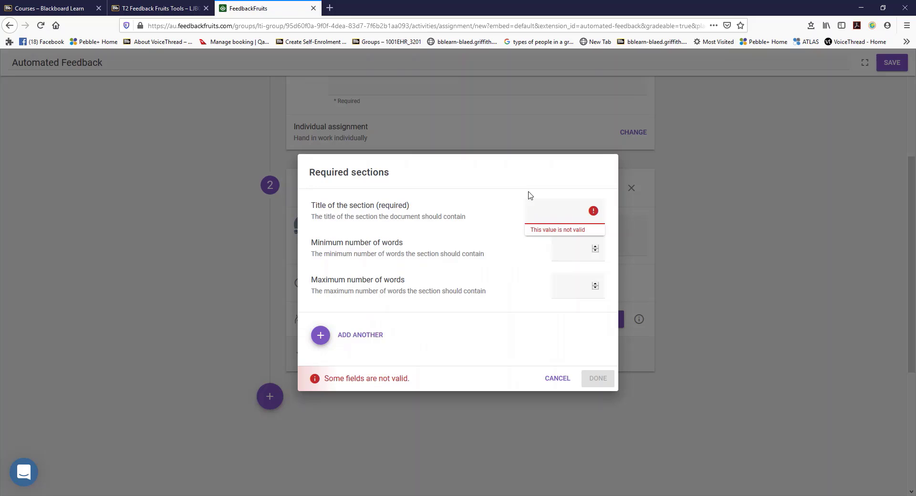
type("In")
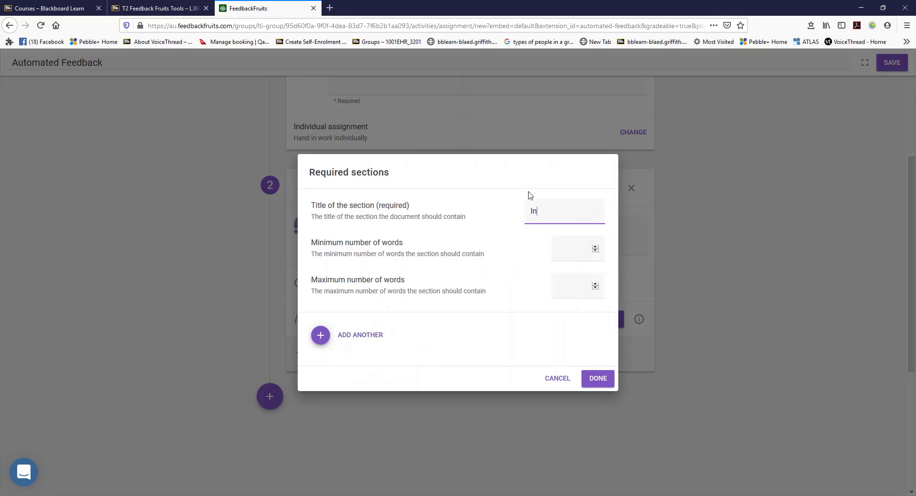
type("troduction")
left_click(582, 255)
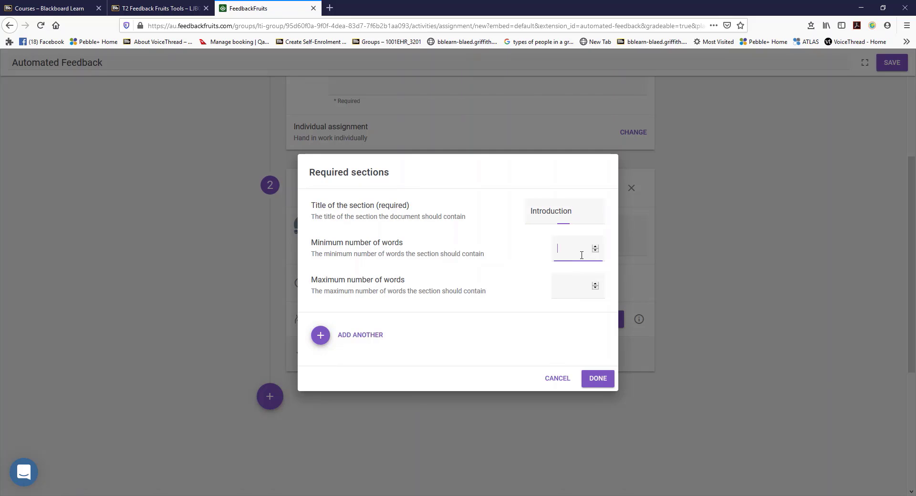
type("200")
left_click(577, 286)
type("300")
Add a second required section titled Body with a minimum of 600 and a maximum of 650 words
left_click(322, 337)
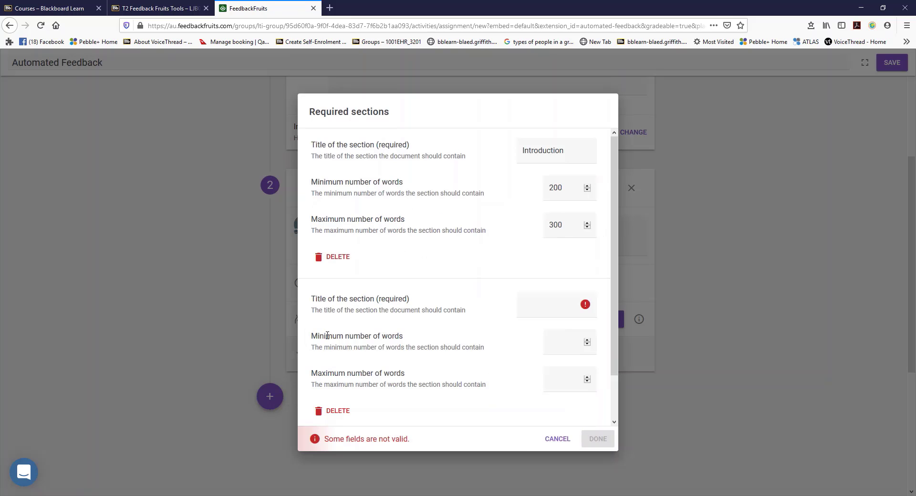
left_click(547, 306)
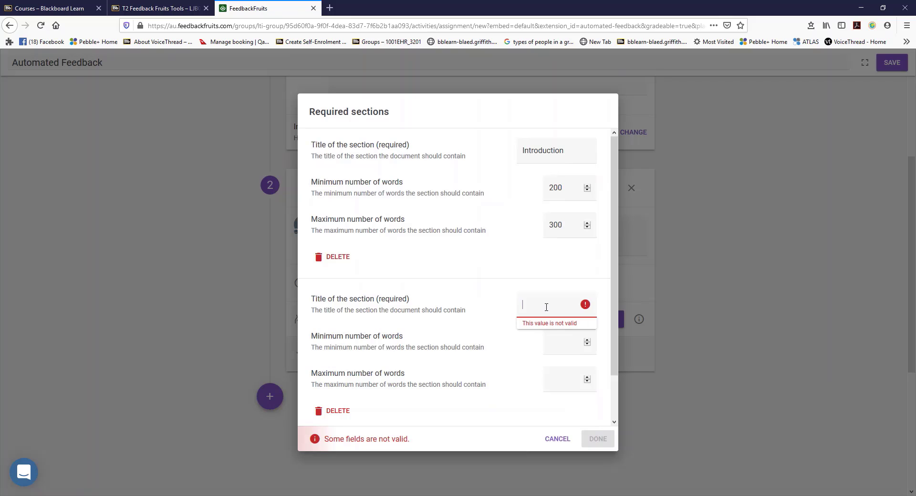
type("Body")
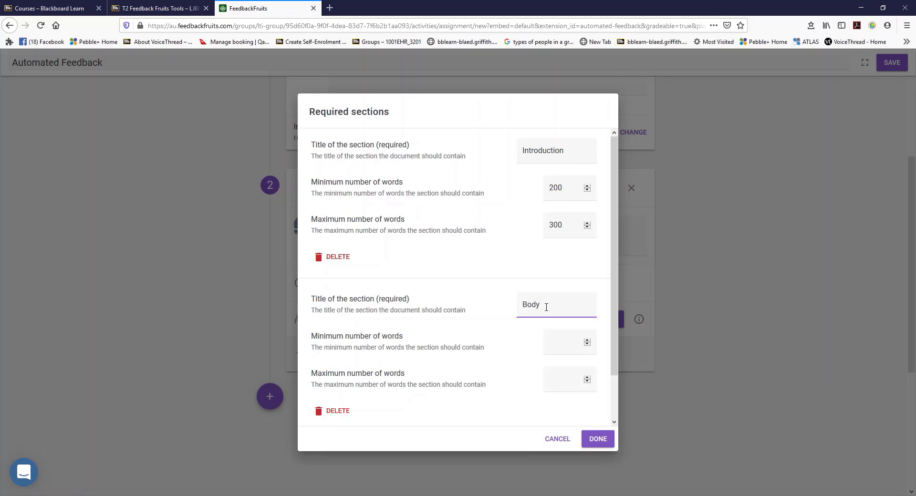
left_click(570, 344)
type("600")
left_click(561, 377)
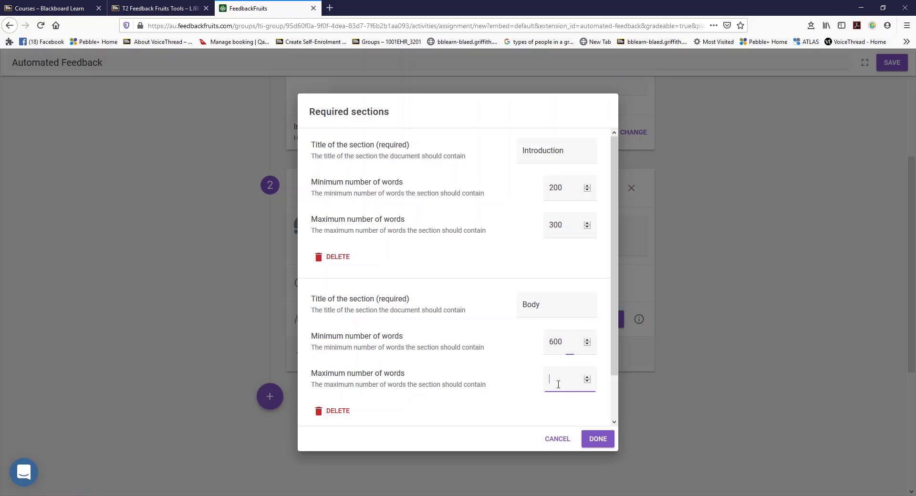
type("650")
Add a third required section titled Conclusion with 250 to 300 words and confirm the required sections
scroll(399, 397, "down", 1)
left_click(377, 407)
scroll(422, 384, "down", 2)
scroll(422, 384, "down", 1)
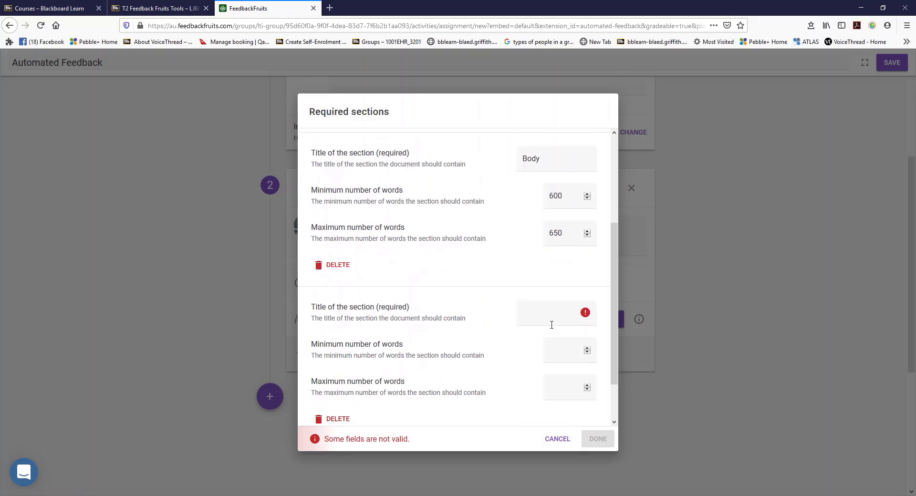
left_click(547, 314)
type("Conclusion")
left_click(571, 357)
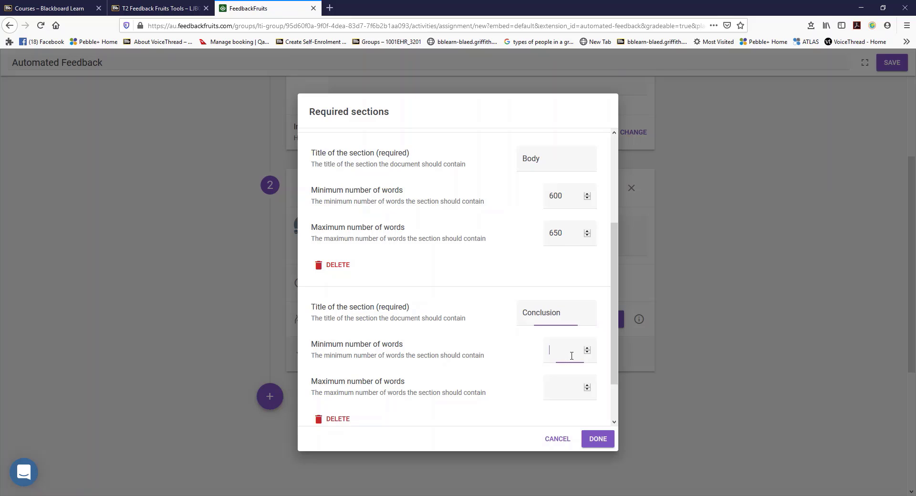
type("25")
type("300")
left_click(600, 443)
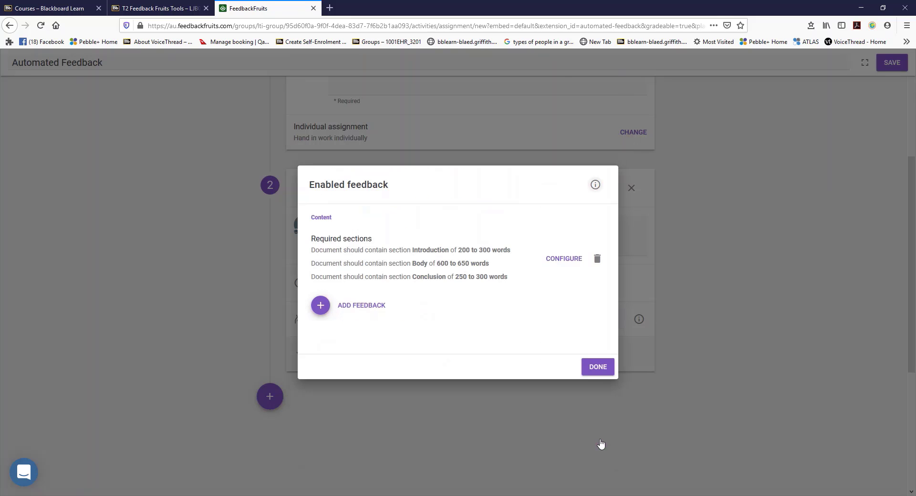
Add the Abbreviation introduction, Index and Page numbers checks to the enabled feedback
left_click(368, 305)
scroll(388, 362, "down", 1)
left_click(396, 340)
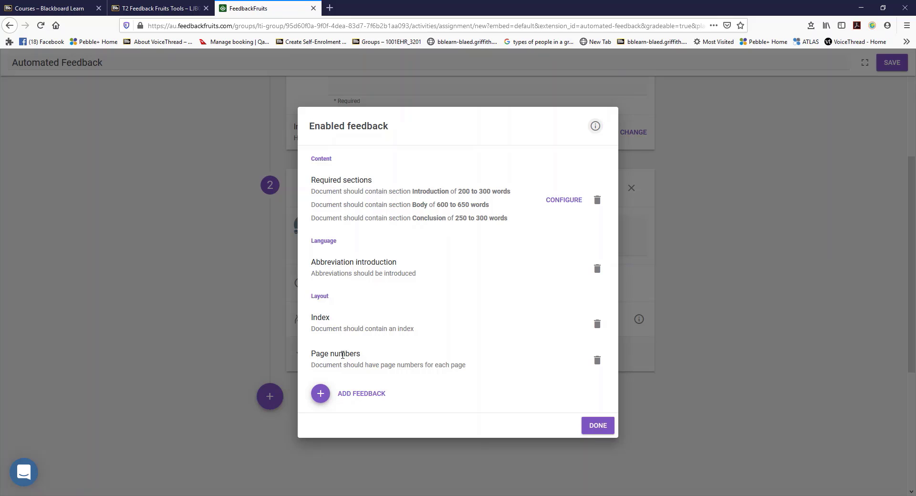
Add a Reference citation count check requiring a minimum of 10 citations
left_click(348, 394)
scroll(405, 368, "down", 3)
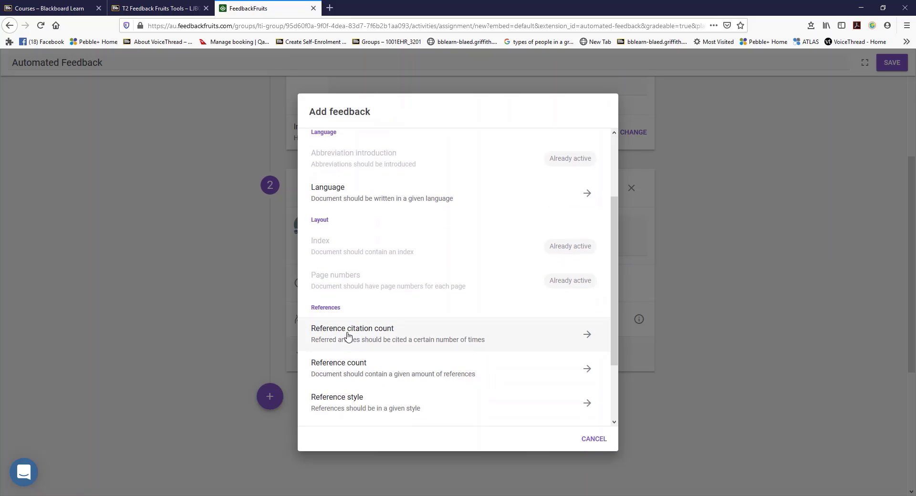
left_click(348, 337)
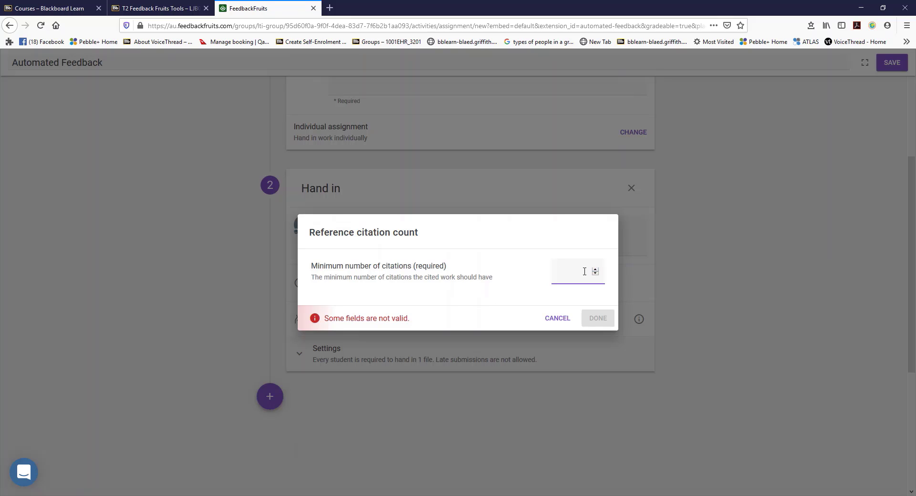
type("10")
left_click(598, 318)
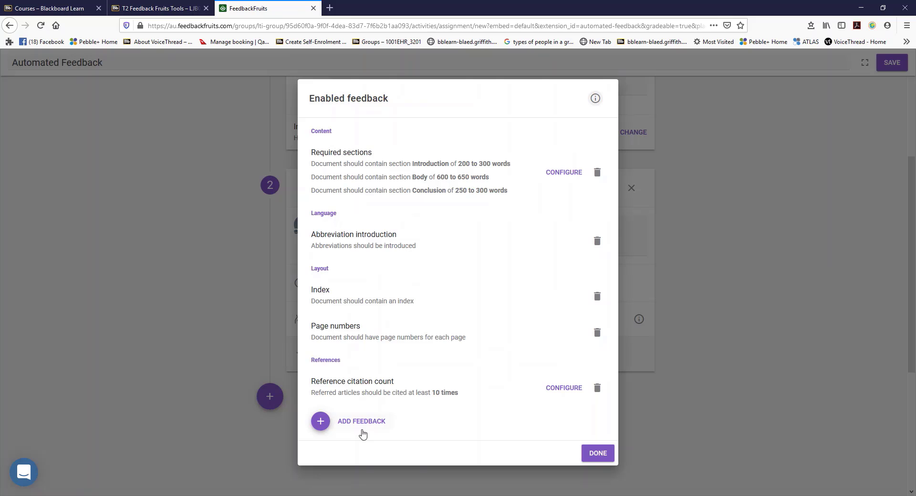
Add a Reference style check requiring Consistent references and close the enabled feedback configuration
left_click(363, 424)
scroll(374, 360, "down", 3)
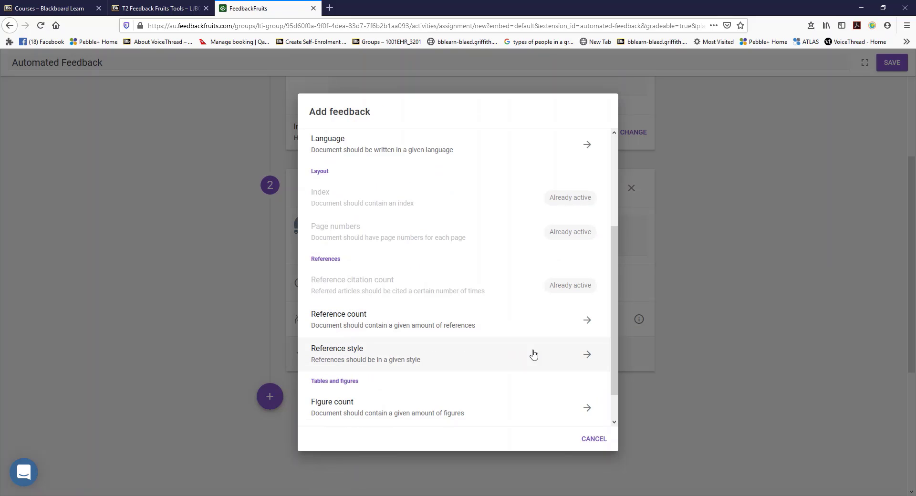
left_click(582, 354)
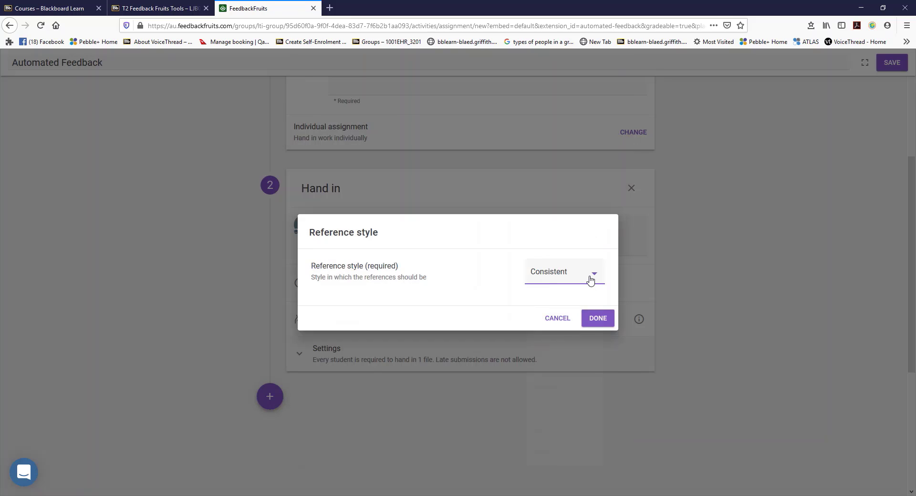
left_click(590, 280)
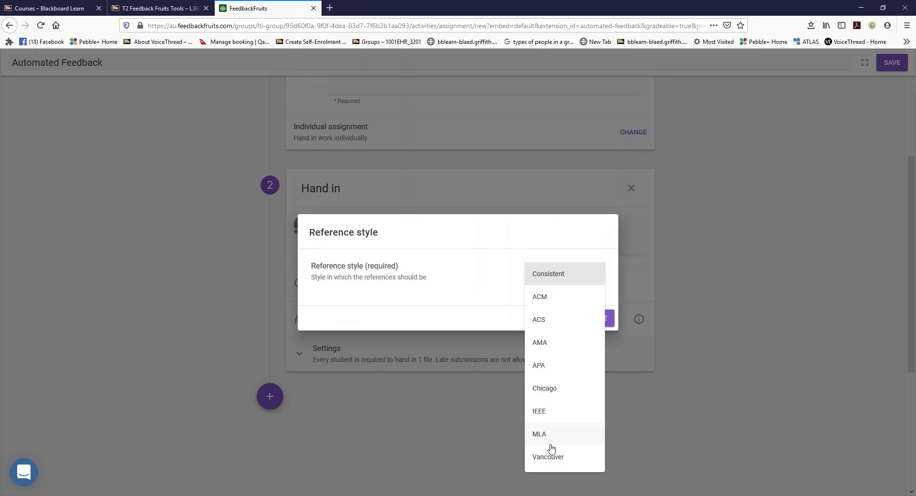
left_click(553, 276)
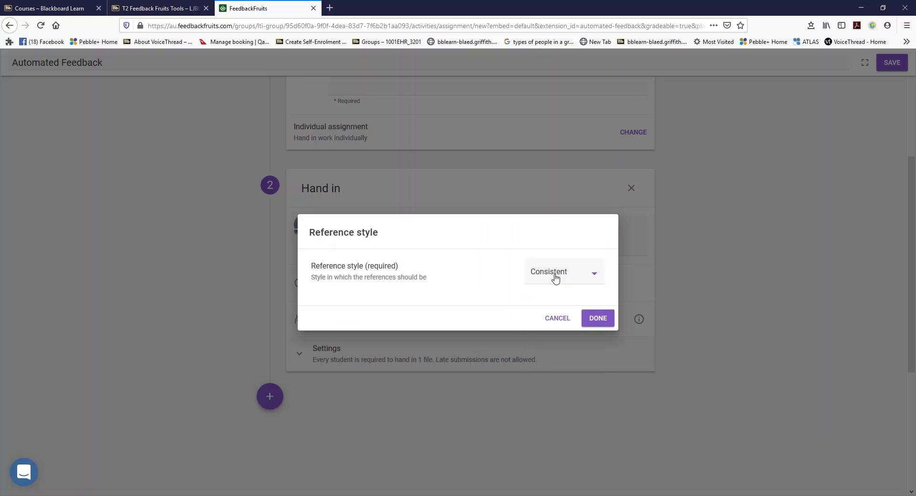
left_click(598, 318)
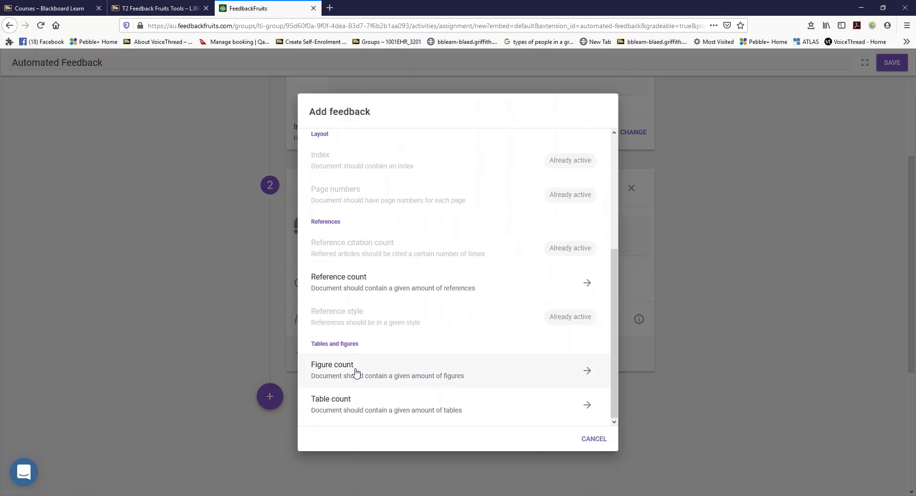
left_click(594, 438)
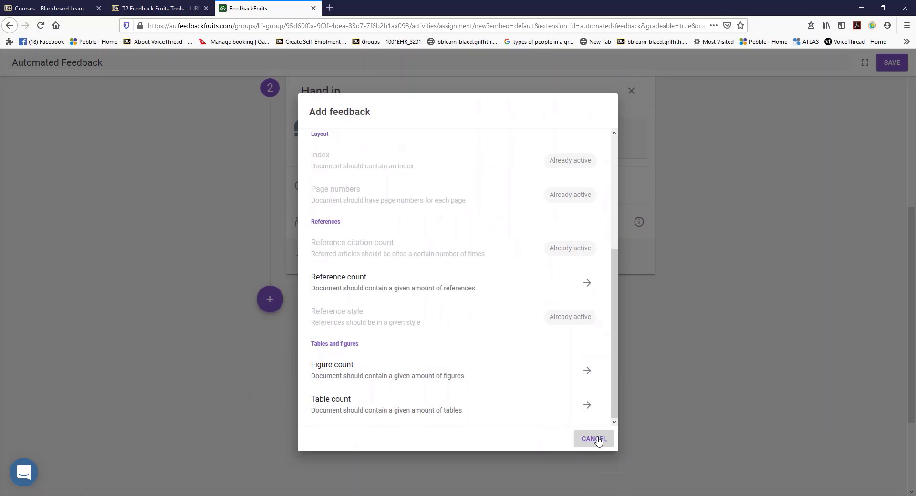
left_click(599, 461)
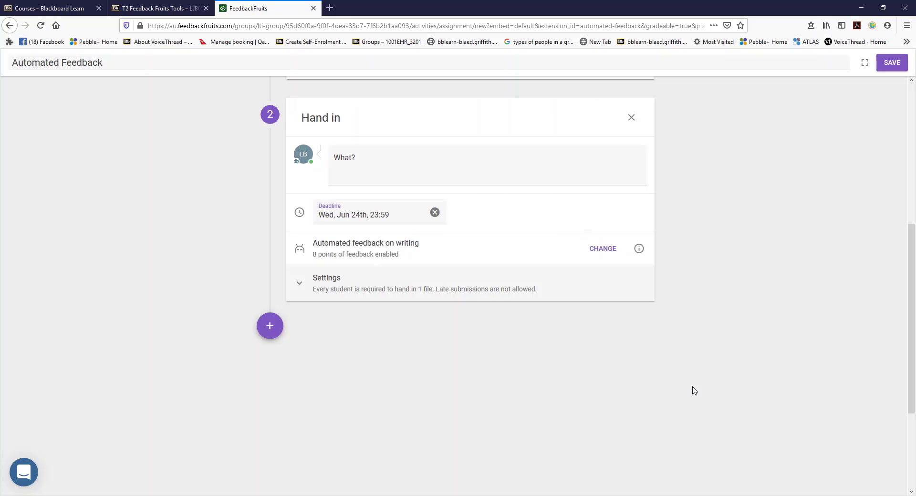
Show the modules that can be added after the Hand in step and save the Automated Feedback assignment
left_click(268, 327)
scroll(347, 337, "down", 2)
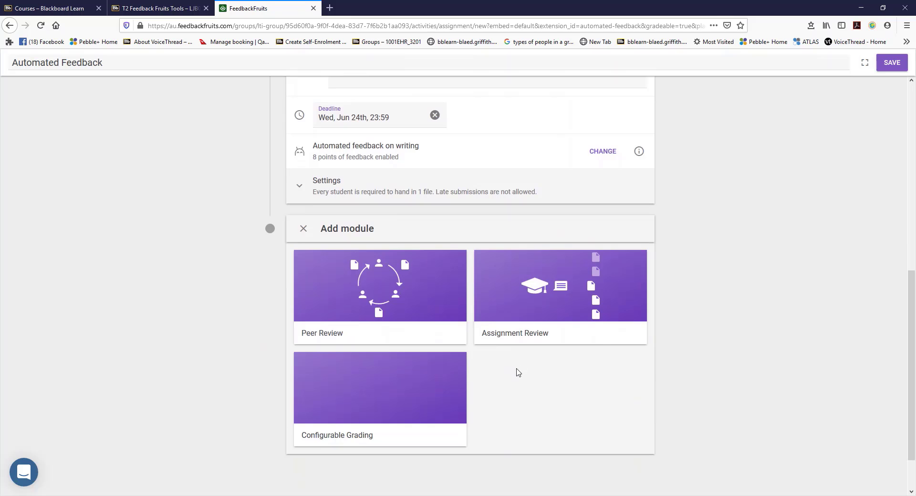
scroll(747, 310, "up", 3)
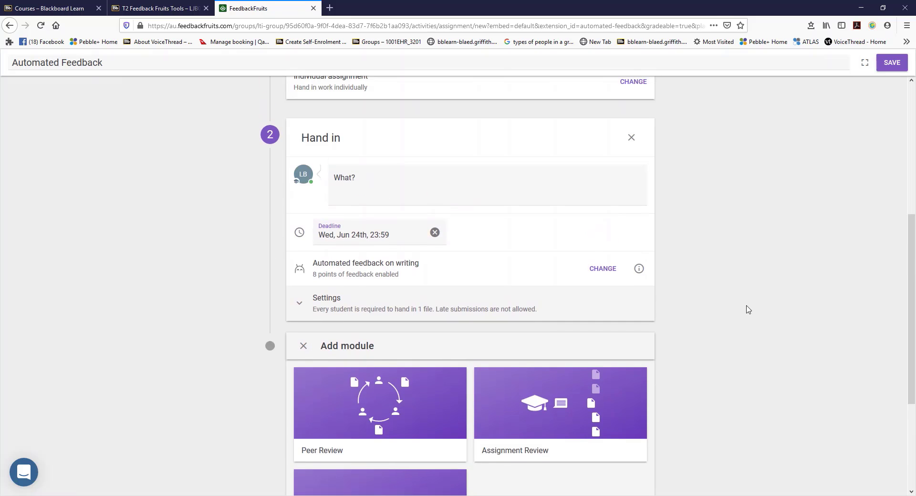
scroll(747, 306, "up", 1)
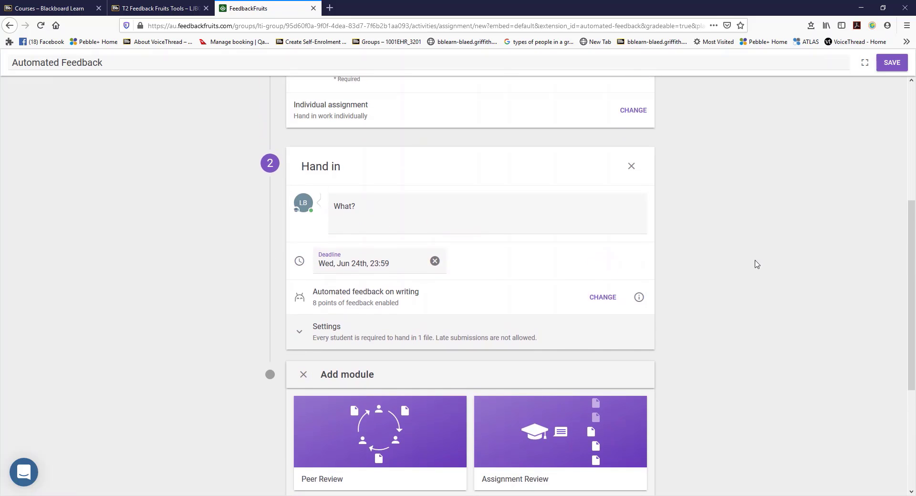
left_click(891, 70)
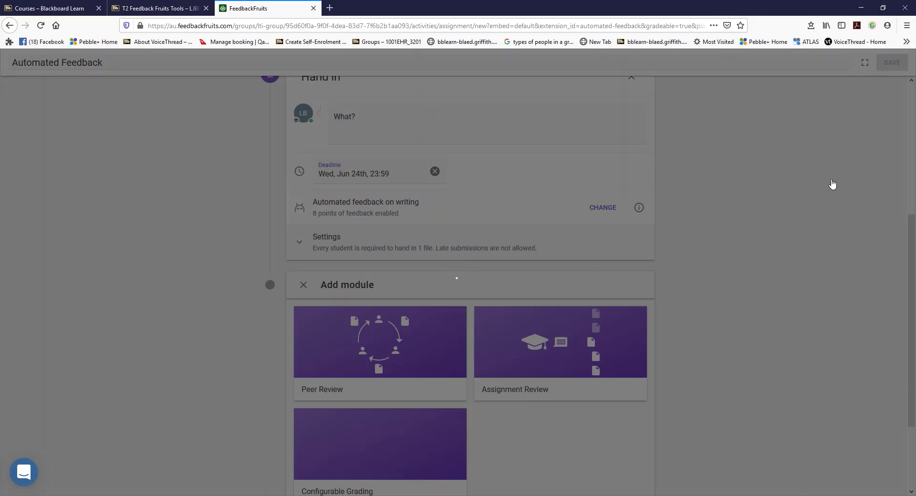